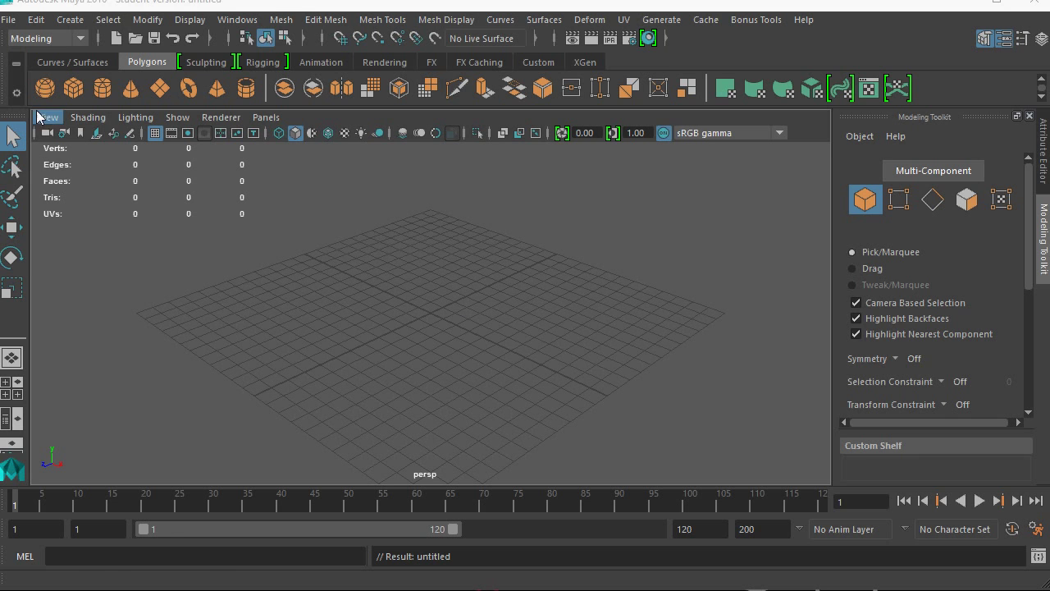
- Create a polygon cube at the origin, frame it with F, then tumble, pan and dolly around it
left_click(73, 90)
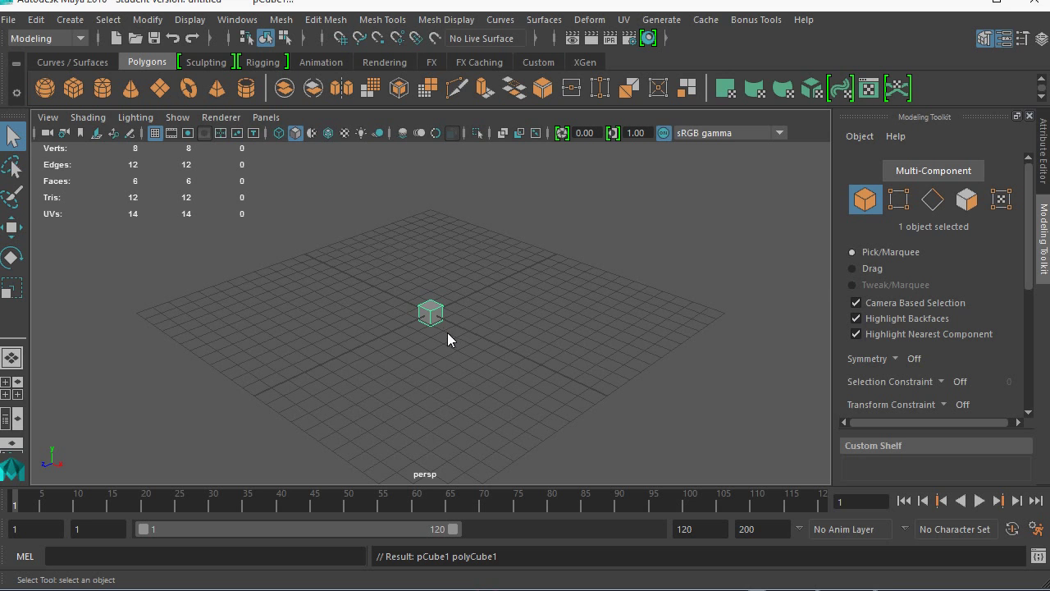
key("f")
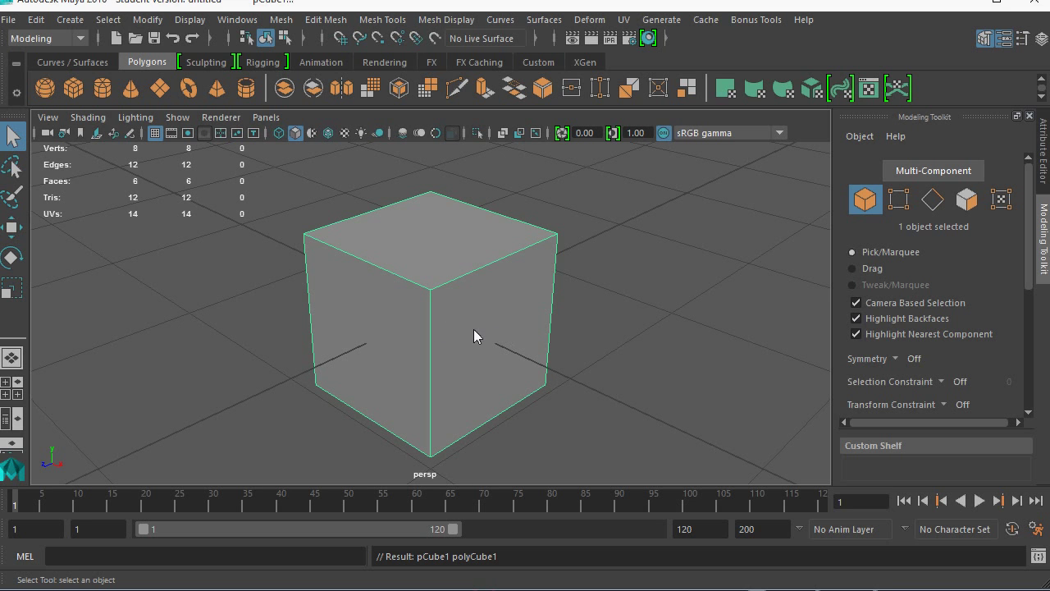
left_click_drag(478, 292, 484, 315, "alt")
middle_click_drag(496, 315, 550, 311, "alt")
right_click_drag(550, 311, 339, 323, "alt")
left_click_drag(413, 352, 461, 349, "alt")
right_click_drag(461, 348, 412, 327, "alt")
left_click_drag(412, 318, 461, 353, "alt")
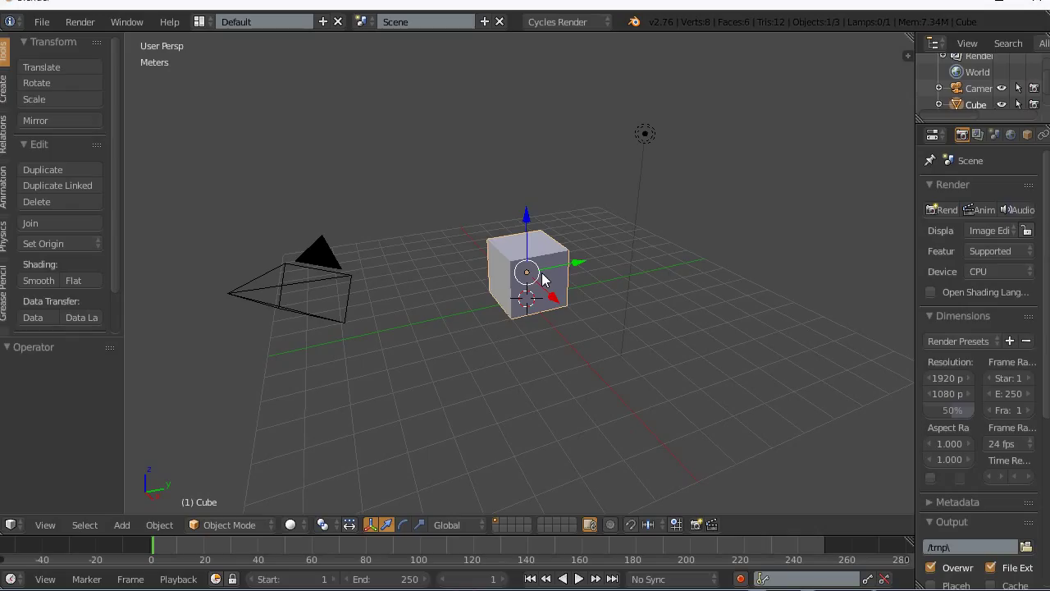
- Orbit Blender's 3D view around the default cube, lamp and camera to several new angles
middle_click_drag(536, 284, 576, 347)
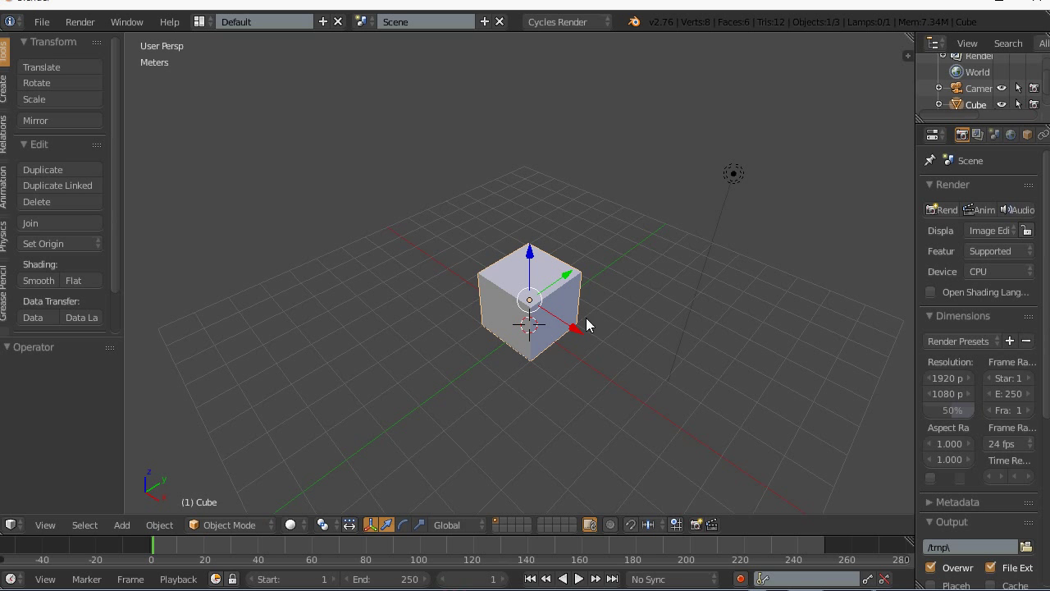
middle_click_drag(566, 302, 572, 388)
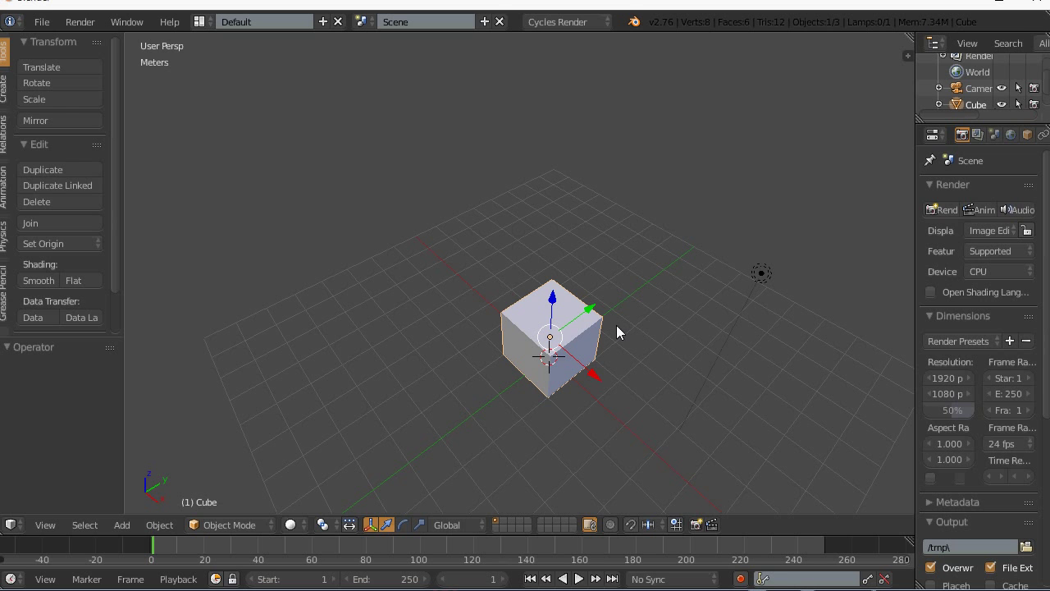
middle_click_drag(617, 325, 576, 281)
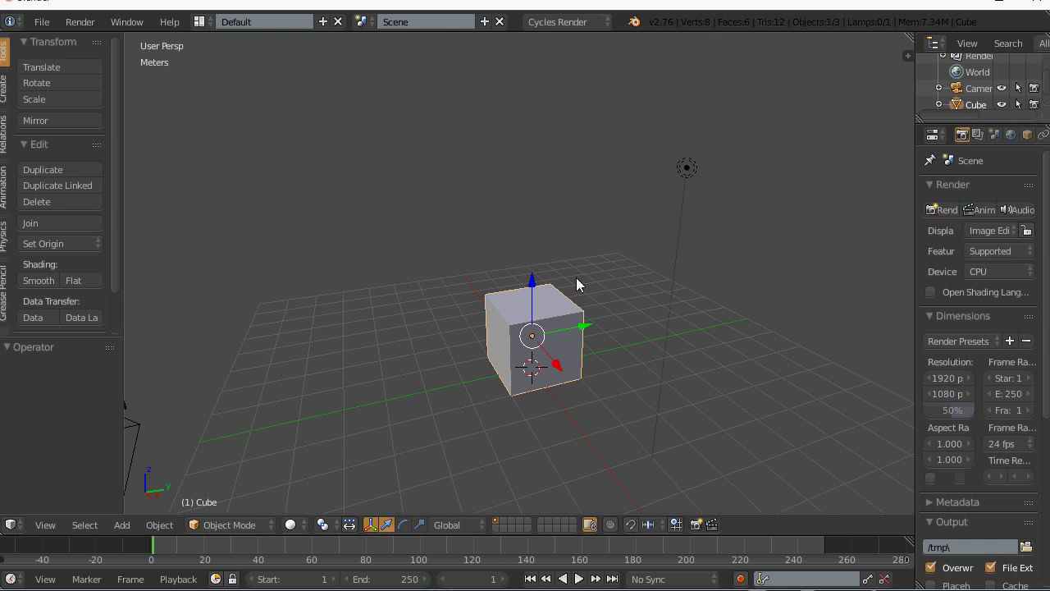
middle_click_drag(576, 284, 587, 257)
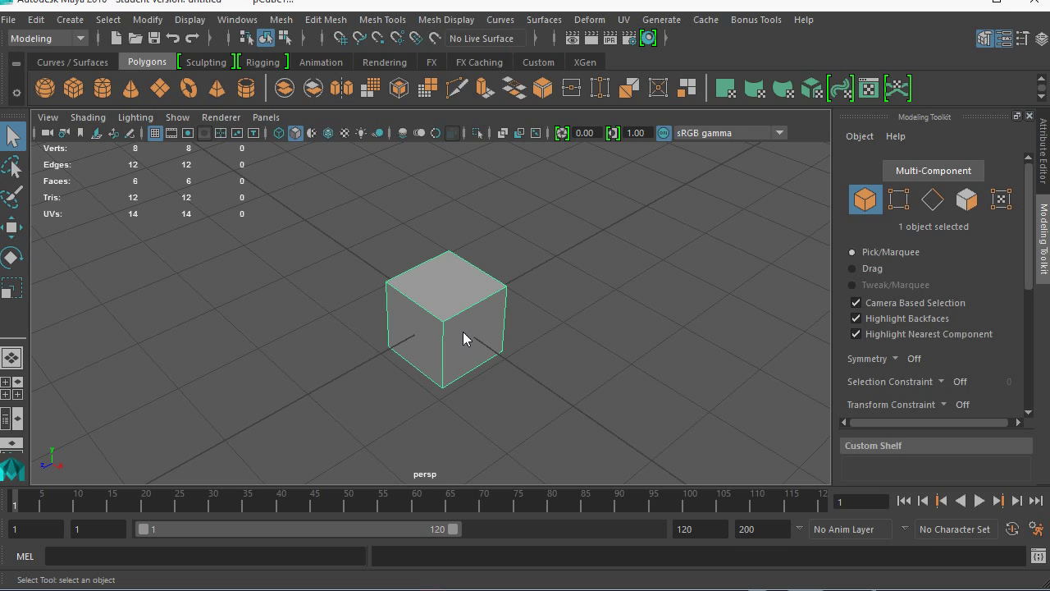
- Zoom in, reframe the cube with F, and toggle Space between four views and one perspective view
scroll(448, 314, "up", 8)
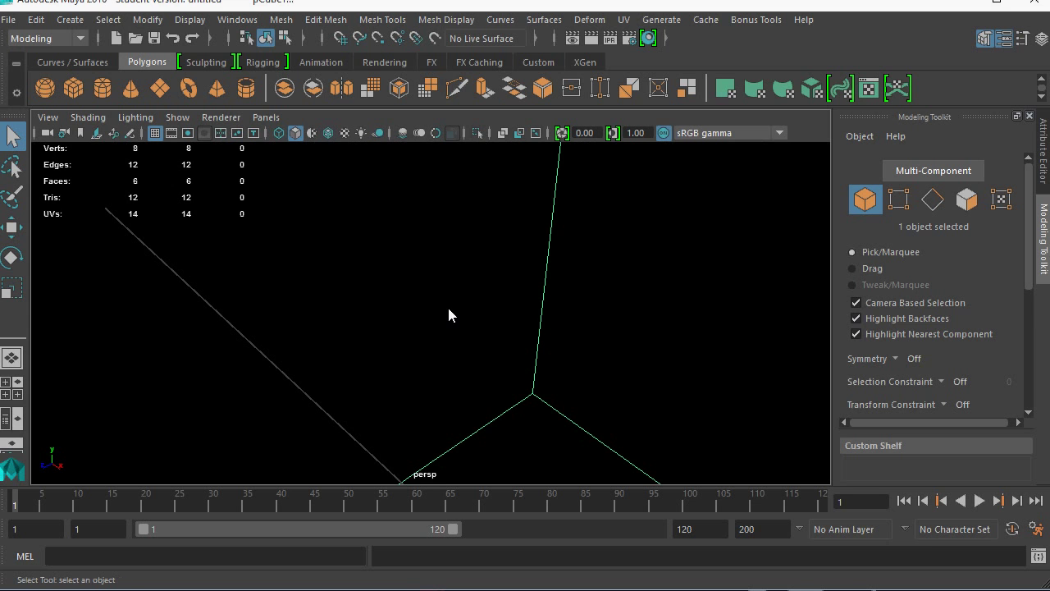
key("f")
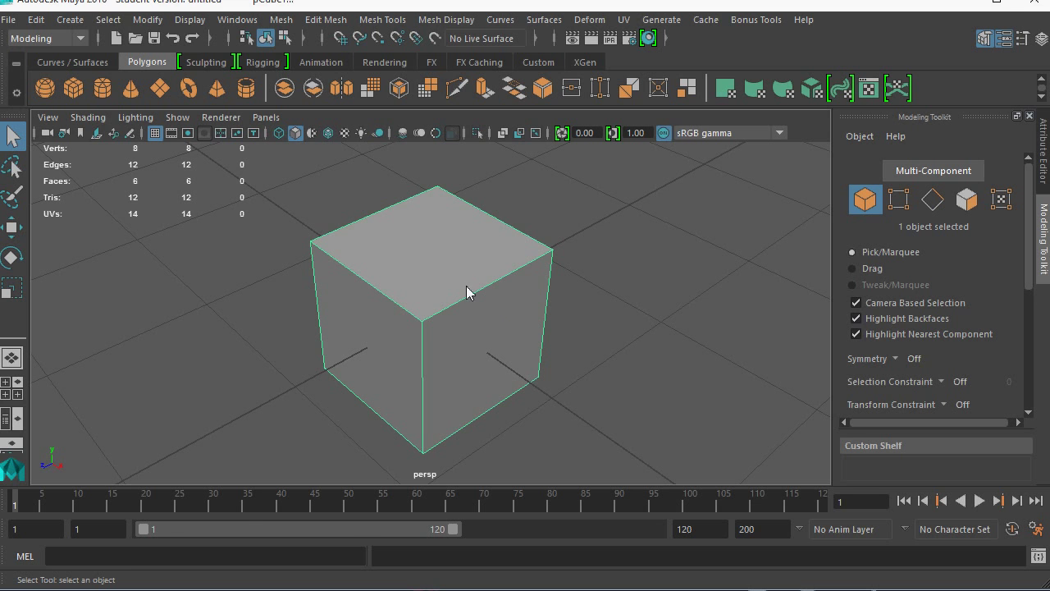
key("space")
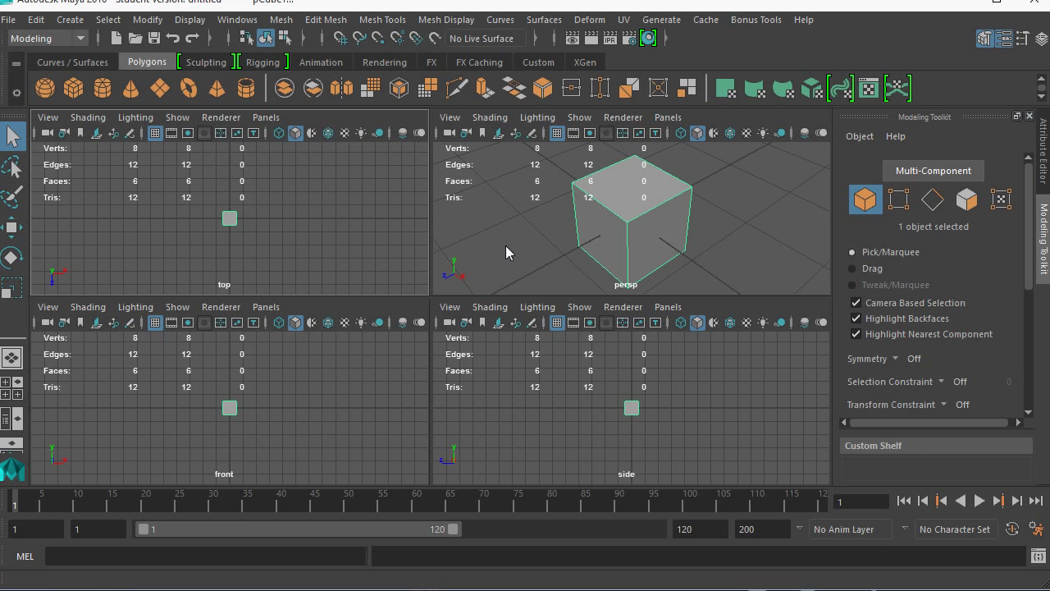
key("space")
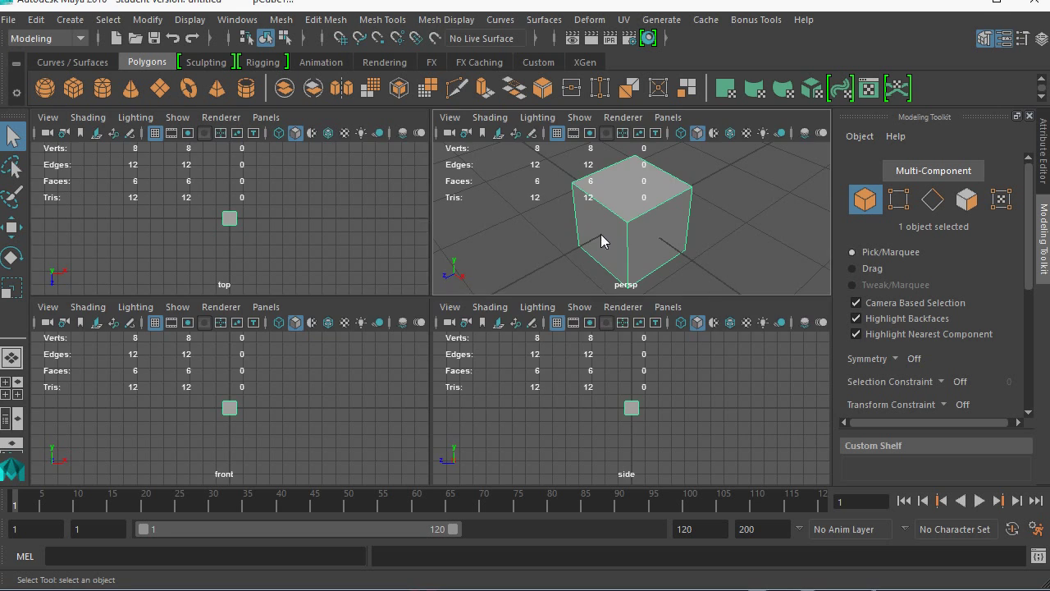
key("space")
key("space")
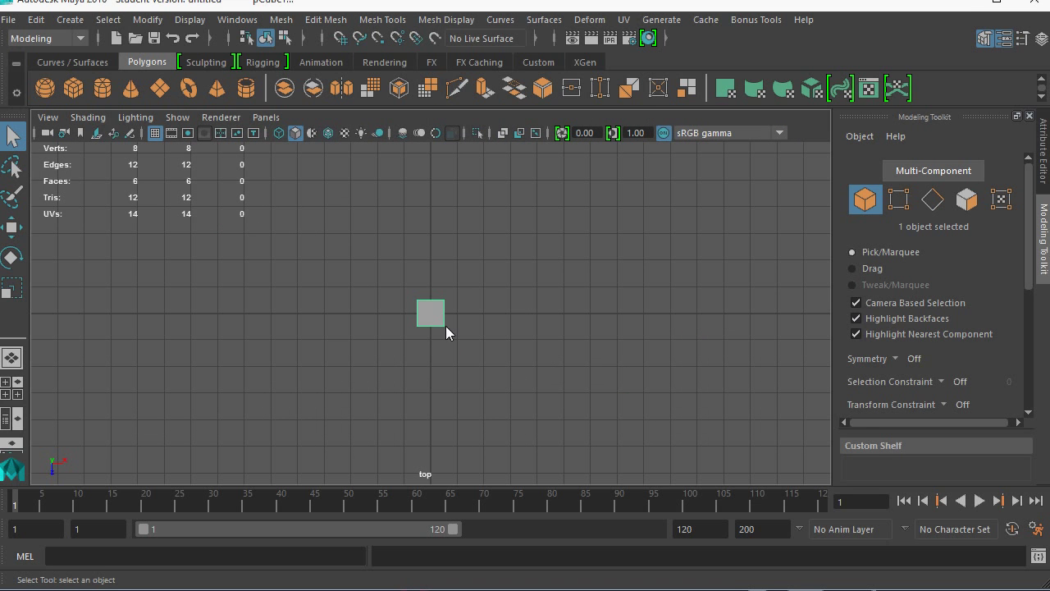
- Toggle maximized panels back to four views, then switch to the Persp/Outliner layout
key("space")
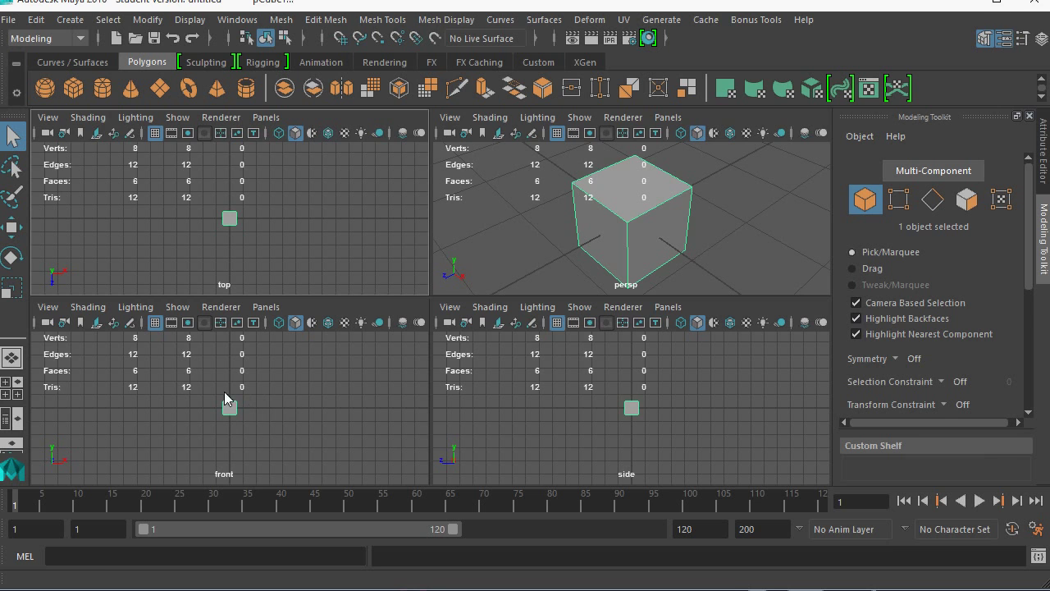
key("space")
key("space")
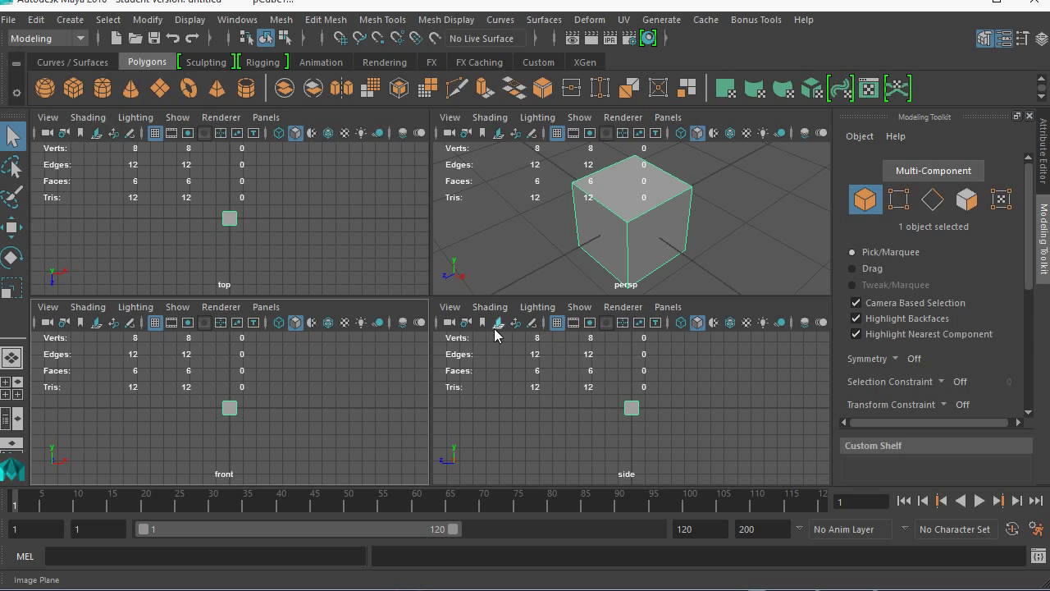
left_click(15, 419)
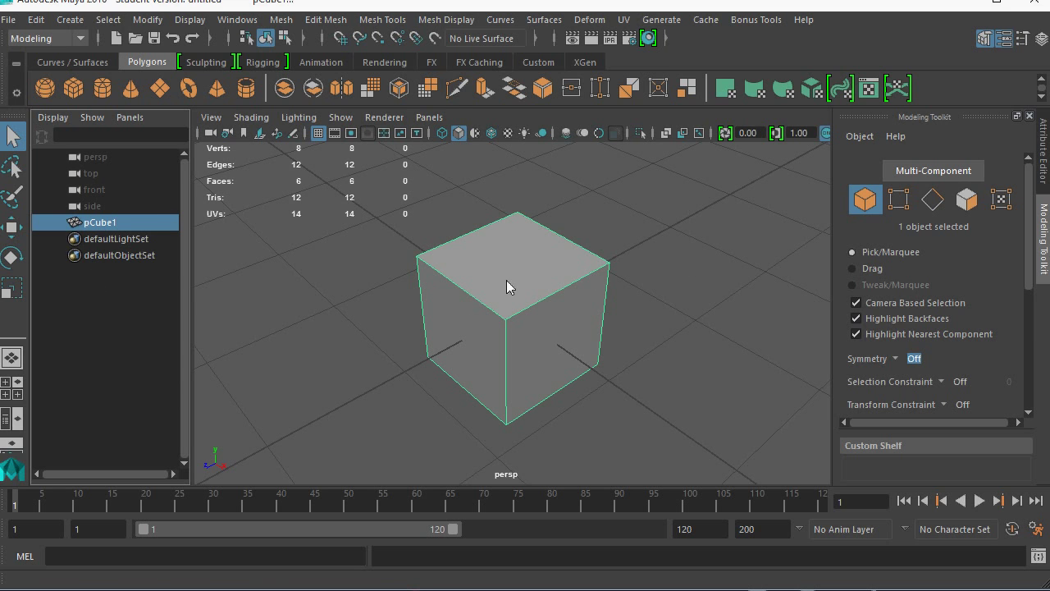
key("space")
key("space")
key("space")
key("space")
key("space")
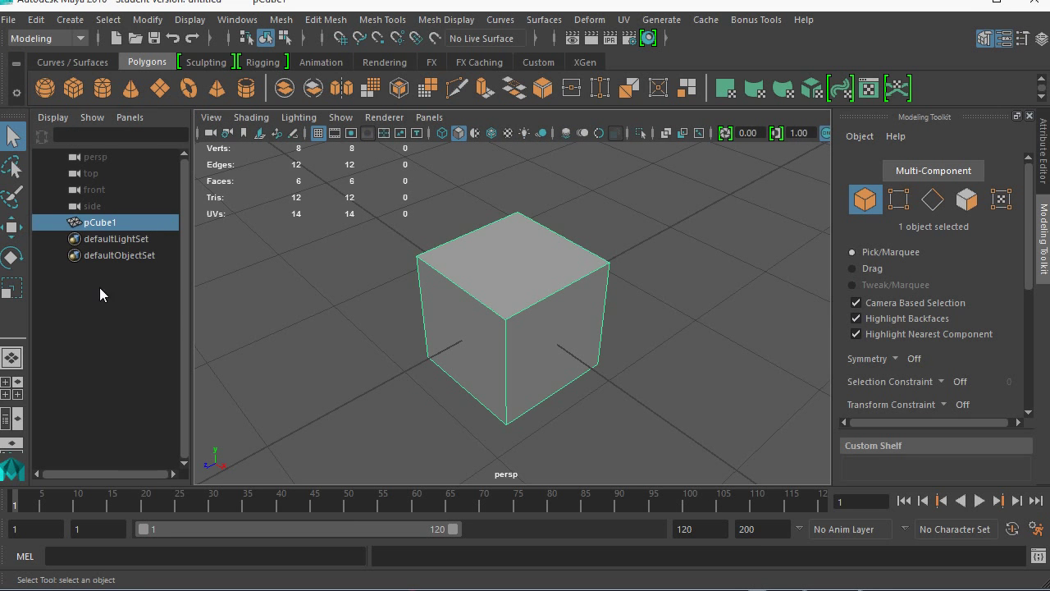
- Deselect the cube, cycle the outliner and four-view layouts, ending on a maximized perspective view
left_click(129, 319)
key("space")
left_click(130, 320)
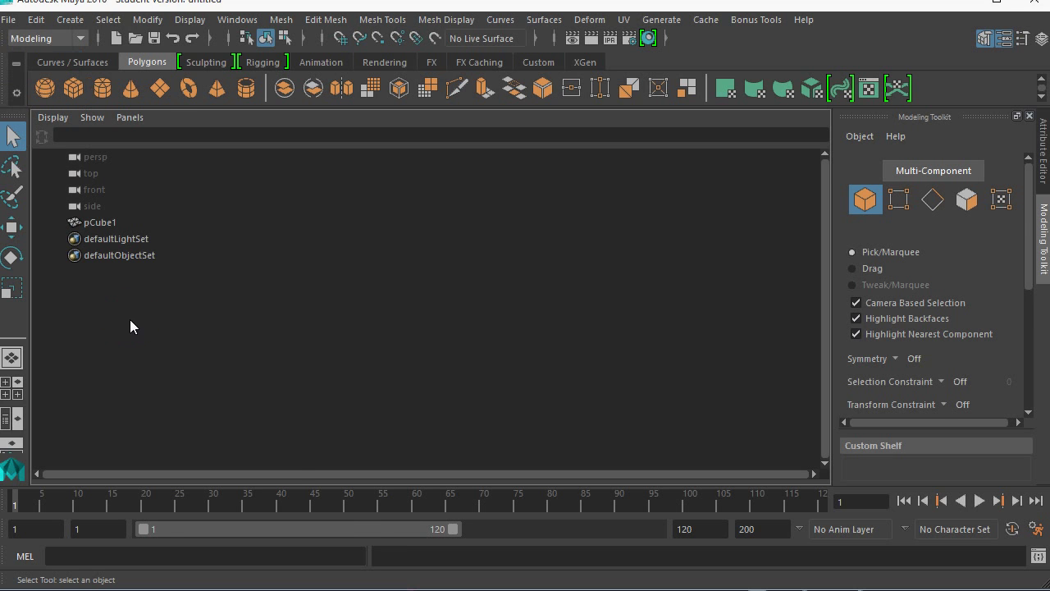
key("space")
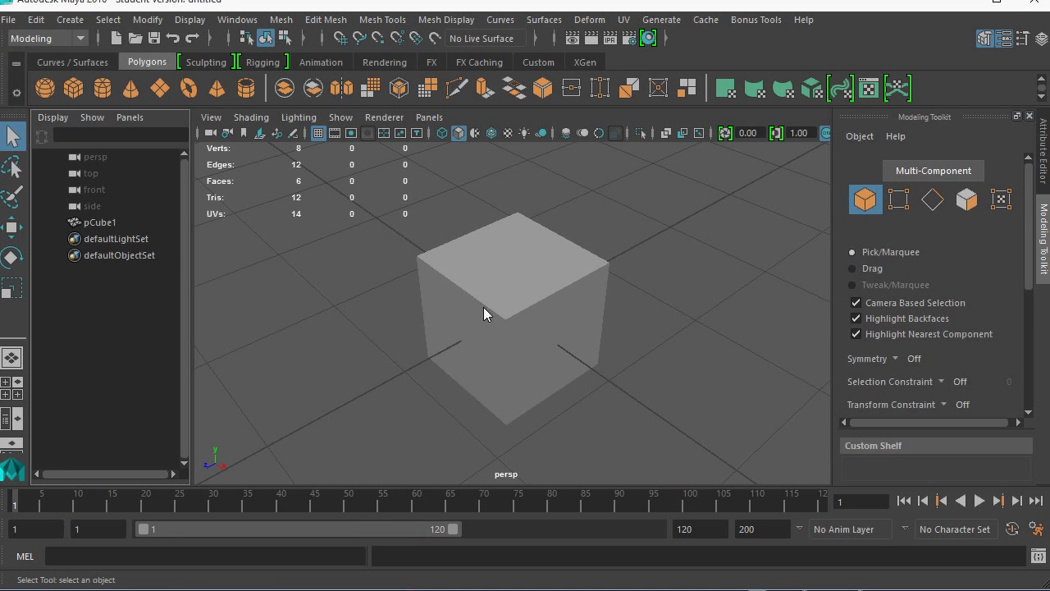
key("space")
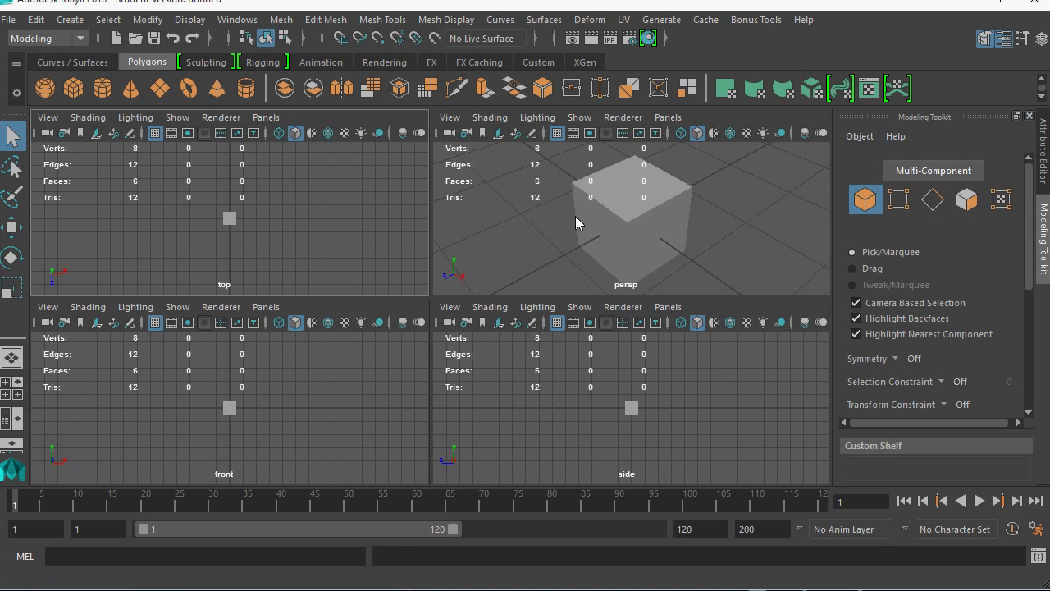
key("space")
key("space")
key("space")
key("space")
key("space")
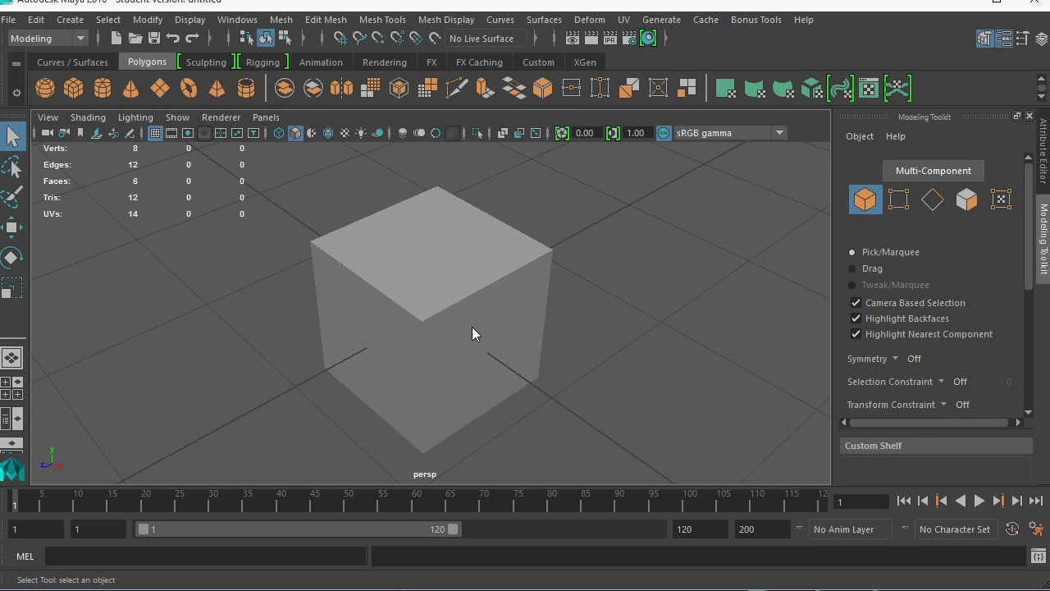
key("space")
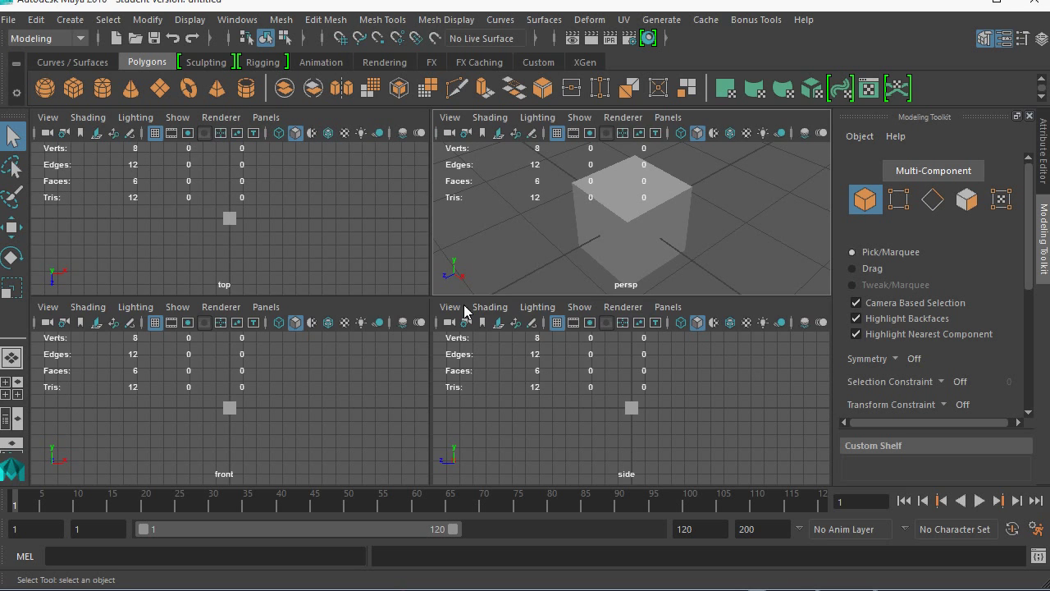
key("space")
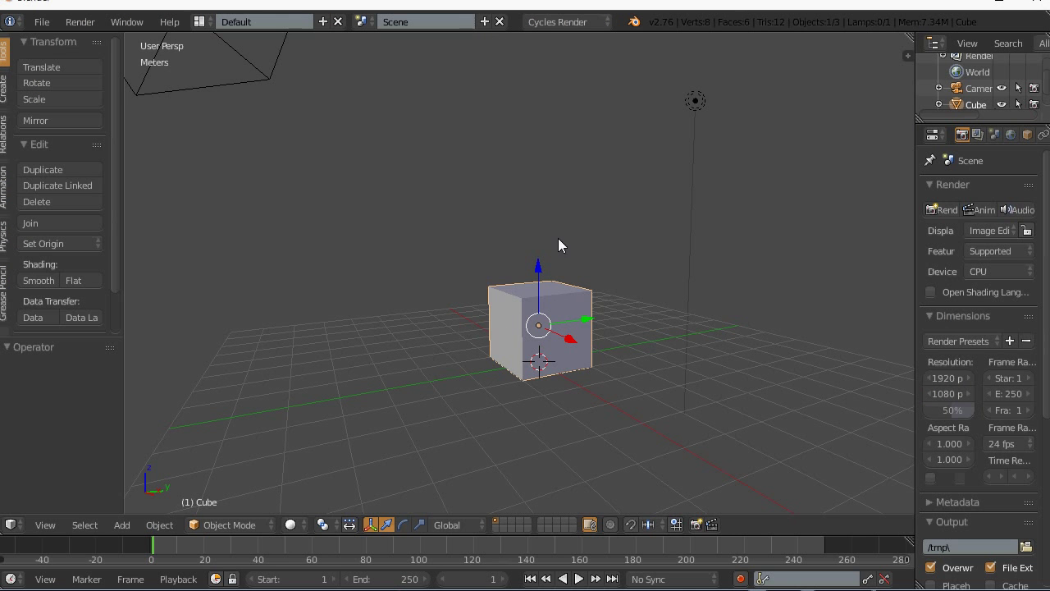
- Select the default cube and cycle the front, right and top orthographic views (Numpad 1, 3, 7)
right_click(547, 279)
middle_click_drag(547, 279, 537, 288)
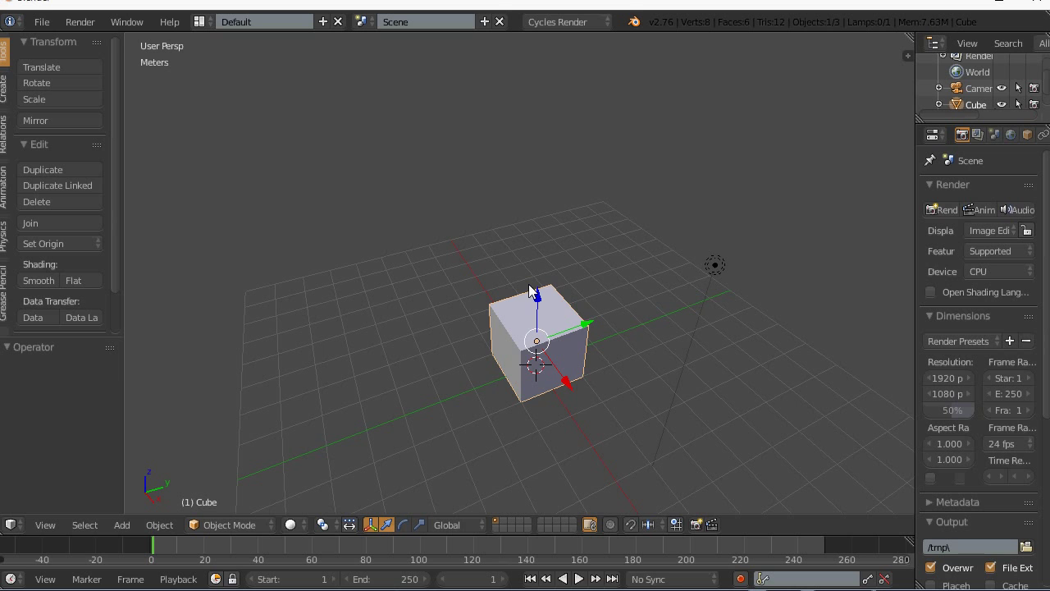
key("KP_1")
key("KP_3")
key("KP_7")
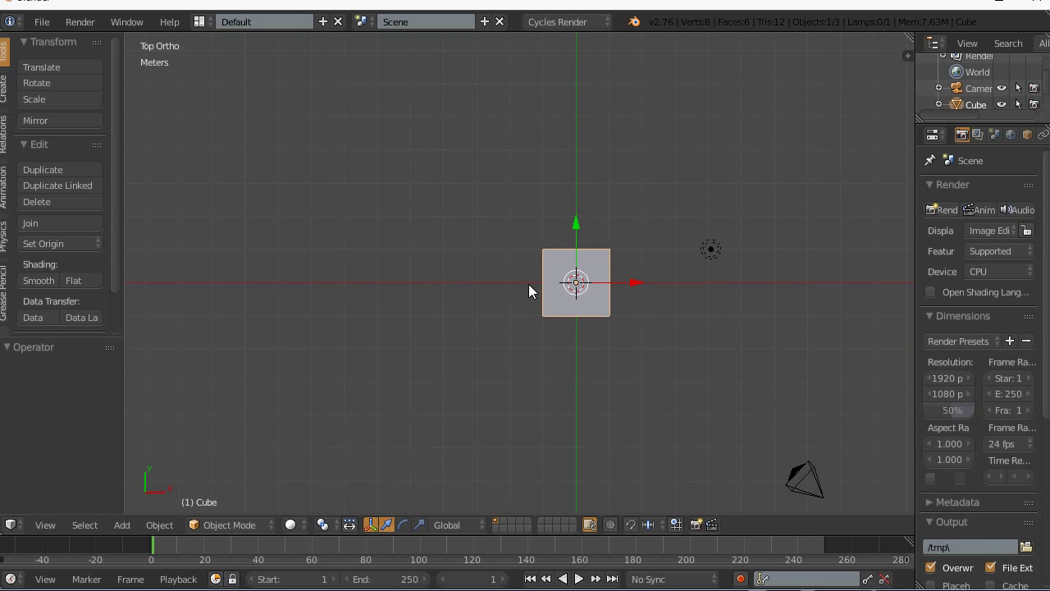
key("KP_1")
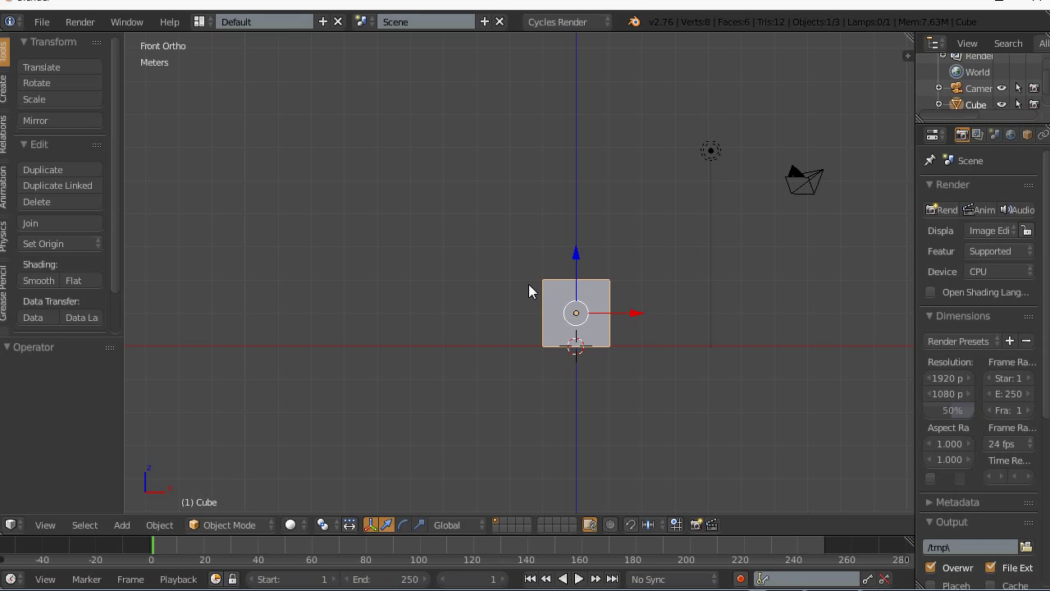
key("KP_3")
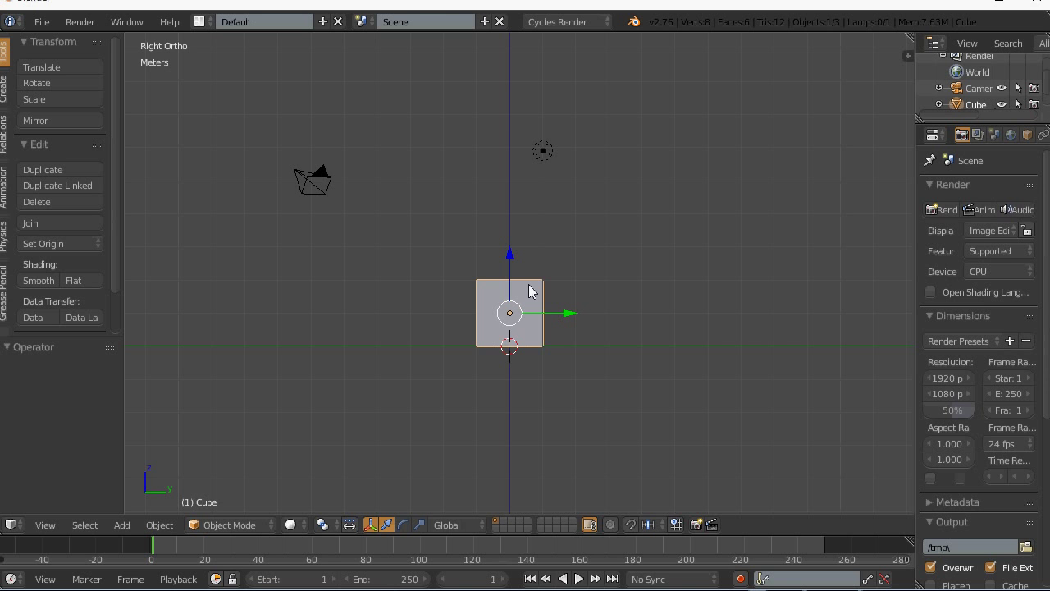
key("KP_7")
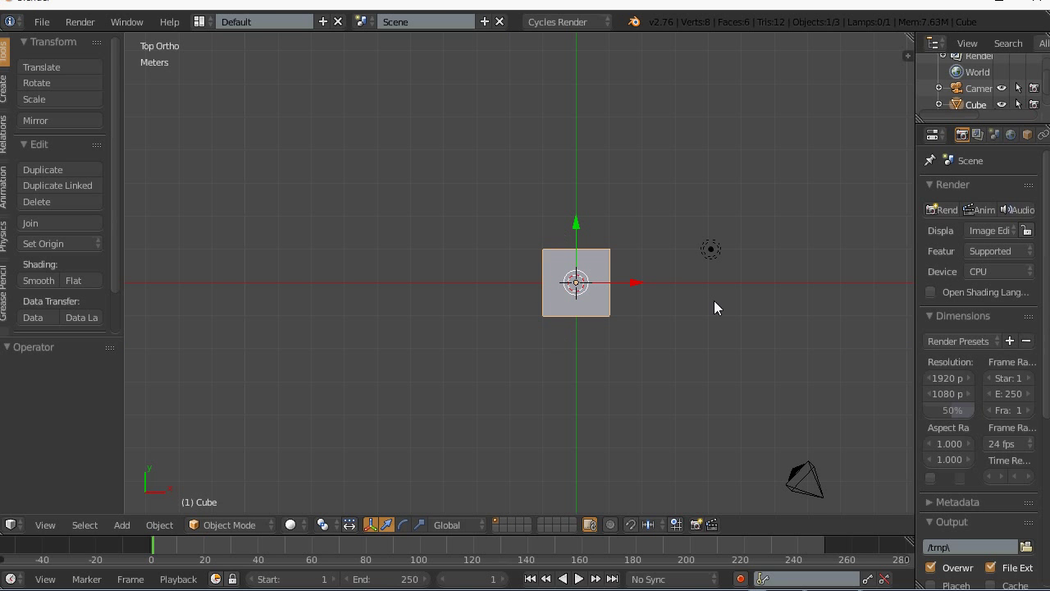
- Orbit into perspective, cycle front, right and top views again, then orbit and zoom closer
middle_click_drag(659, 284, 578, 343)
key("KP_1")
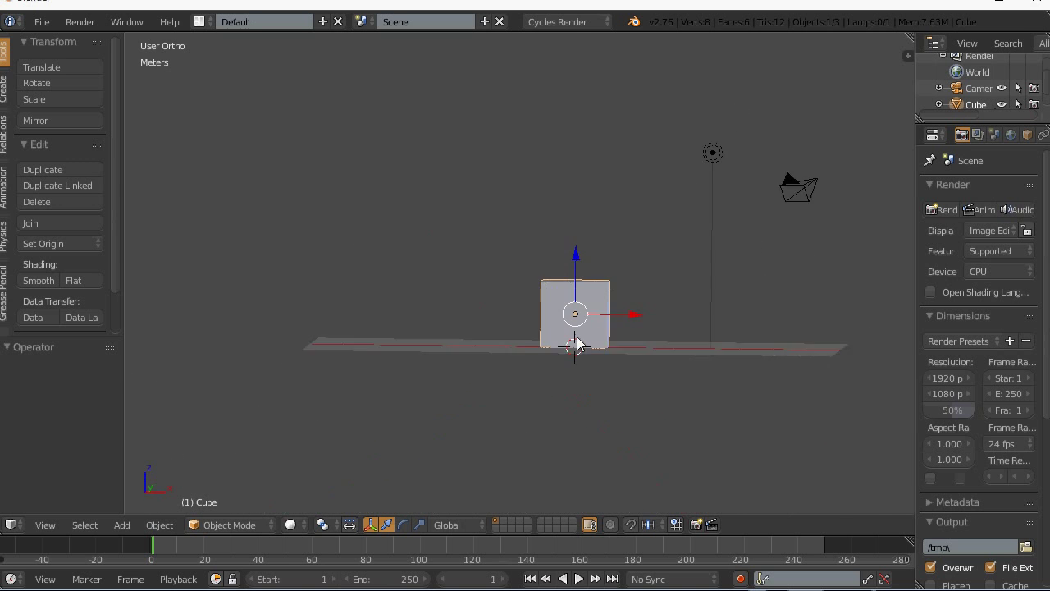
key("KP_3")
key("KP_7")
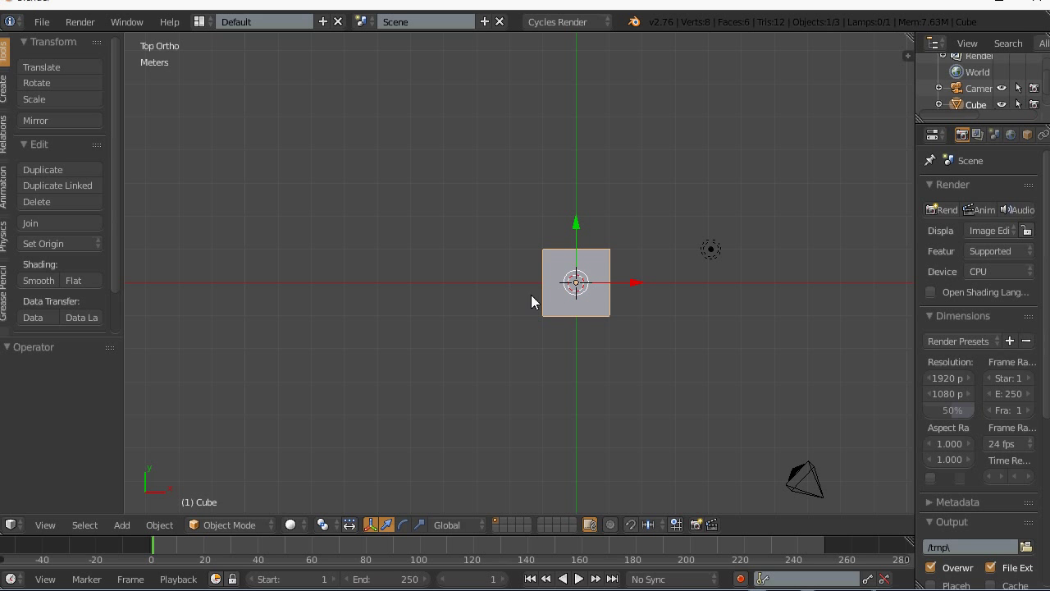
middle_click_drag(604, 316, 574, 289)
middle_click_drag(607, 352, 526, 343)
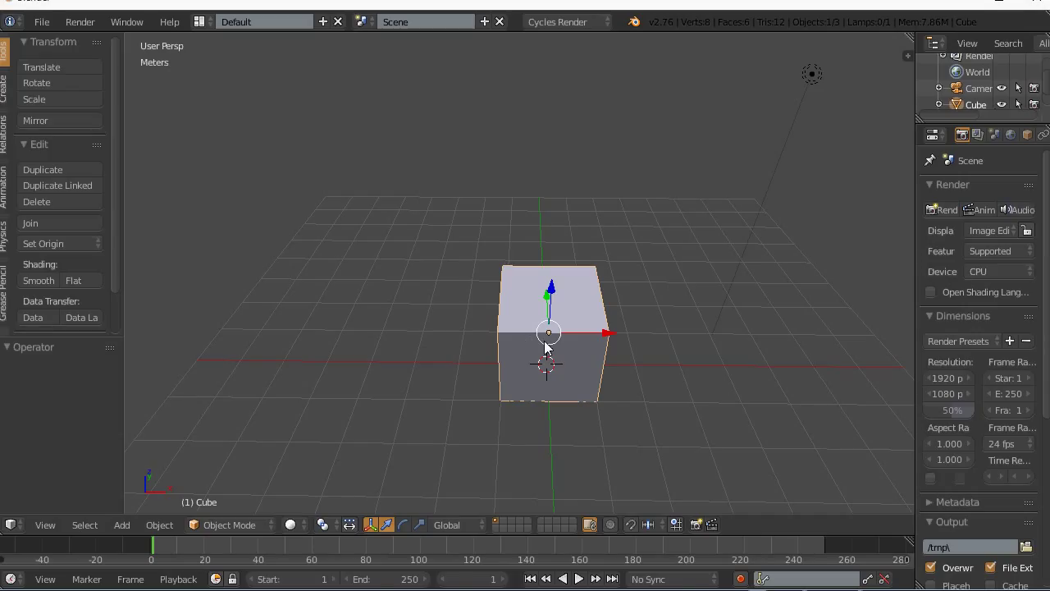
- Maximize and restore the 3D view, then split it into two side-by-side views and rejoin them
key("shift+space")
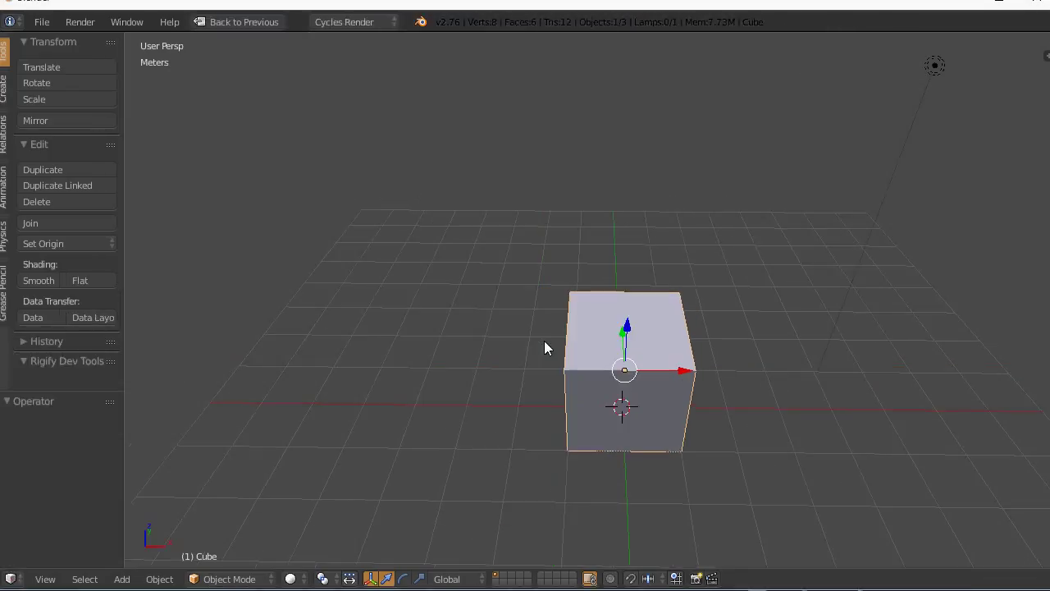
key("shift+space")
key("shift+space")
key("shift+space")
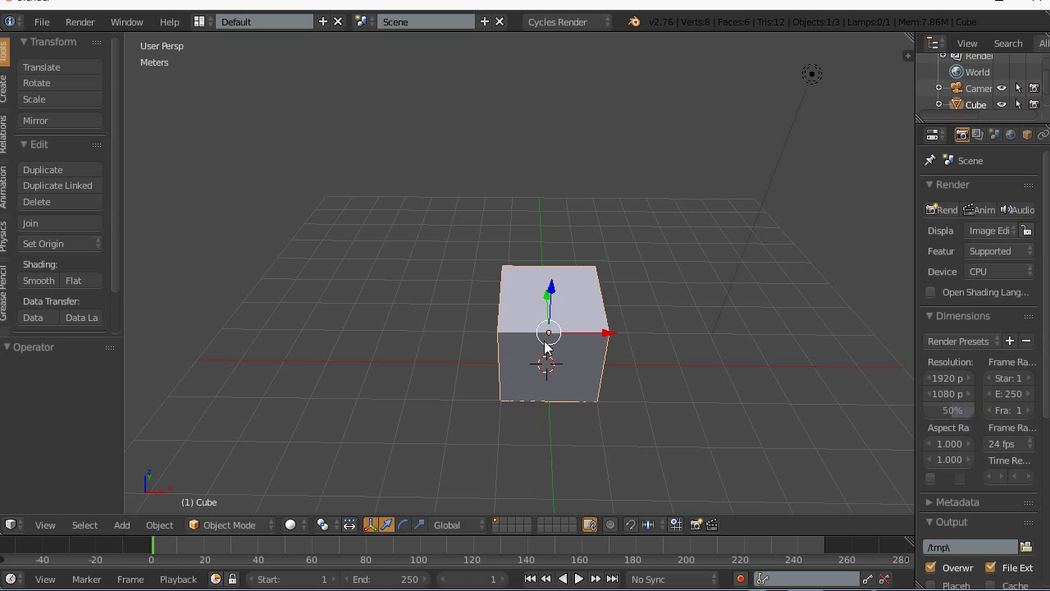
left_click_drag(910, 40, 371, 103)
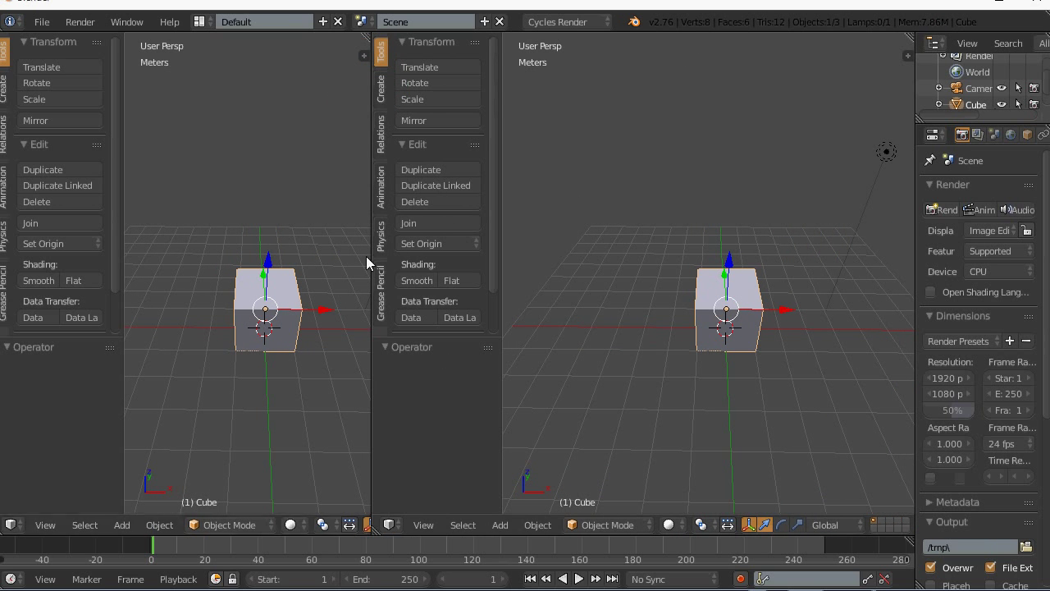
mouse_move(366, 41)
left_mouse_down()
mouse_move(410, 41)
mouse_move(356, 33)
mouse_move(370, 49)
left_mouse_up()
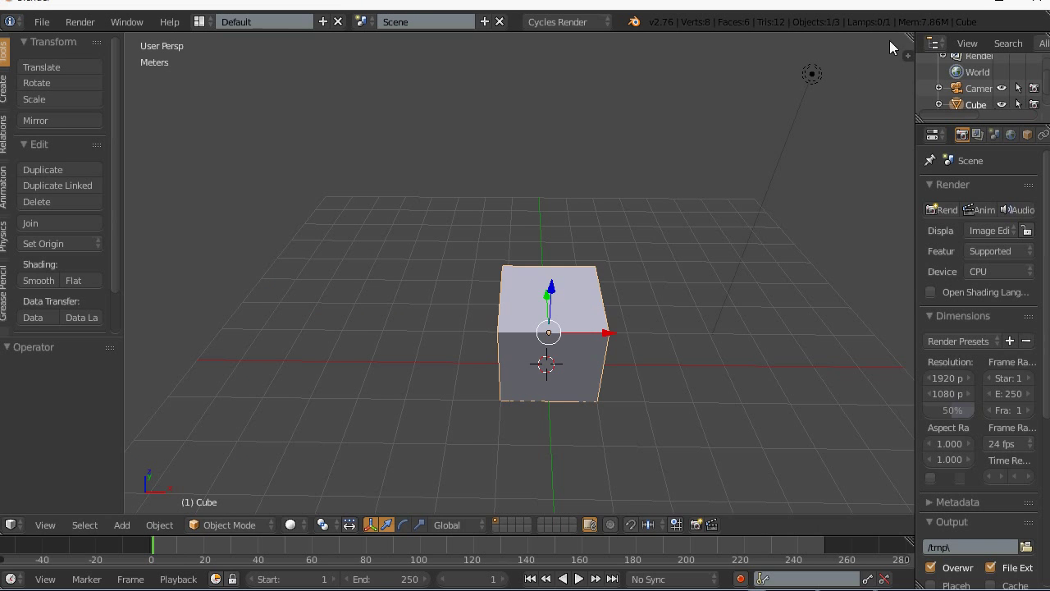
left_click_drag(910, 38, 487, 38)
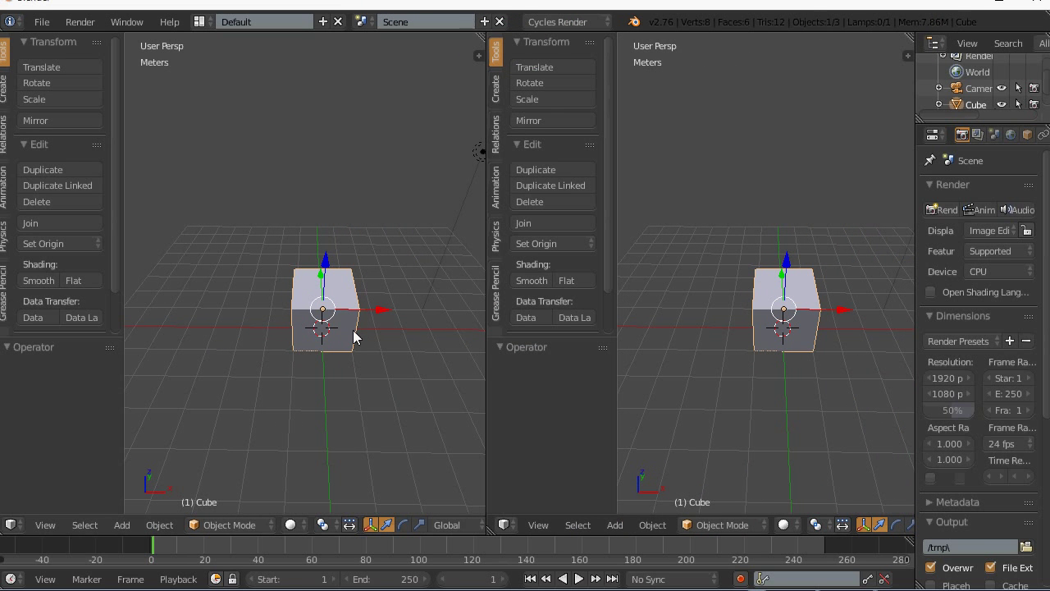
- Maximize the 3D view to the full window and hide the tool shelf for a wider view
key("ctrl+Up")
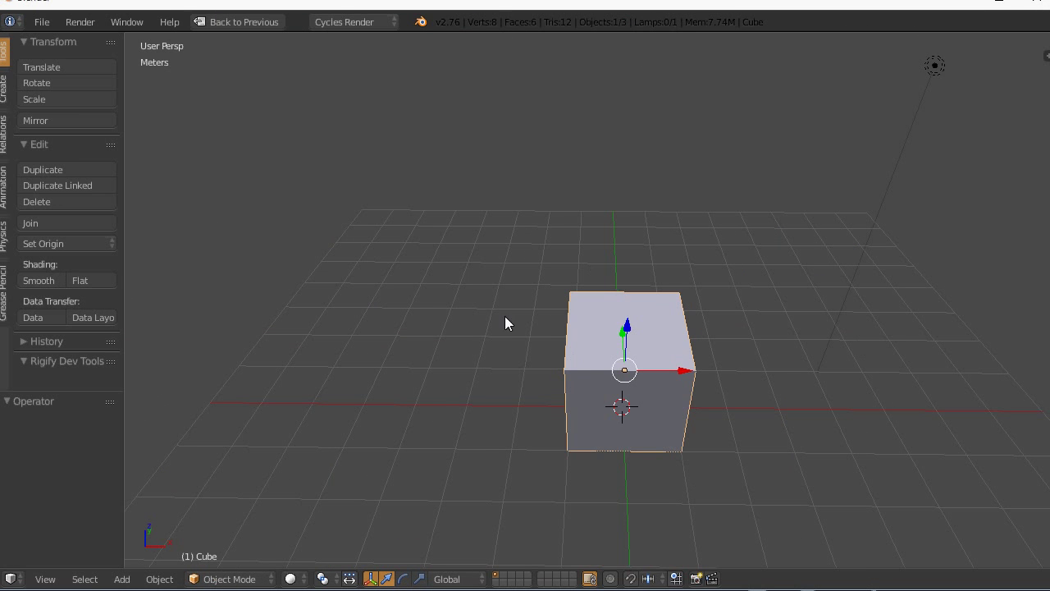
key("t")
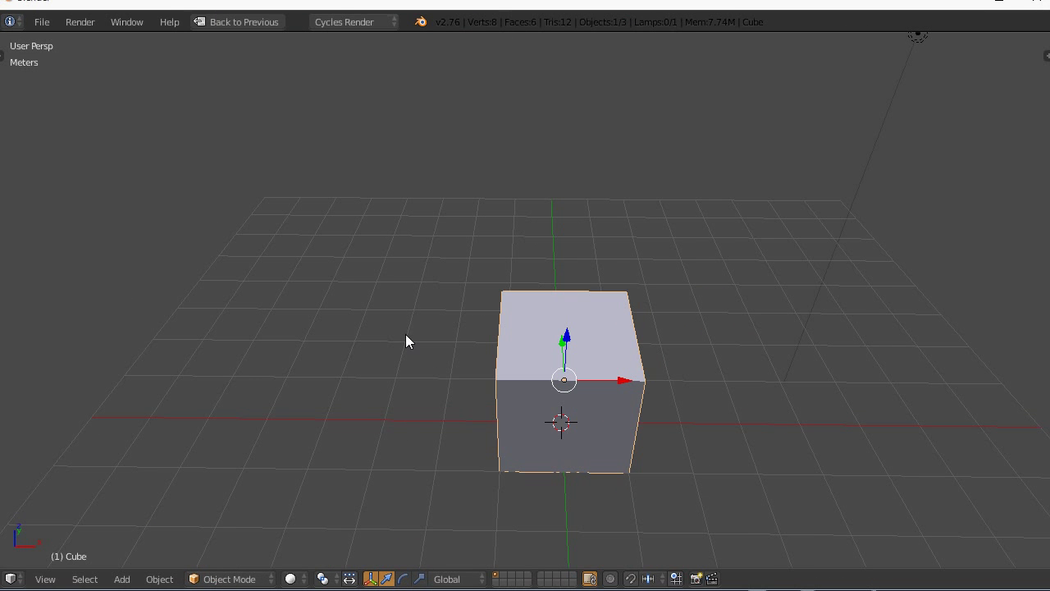
key("ctrl+Up")
key("ctrl+Up")
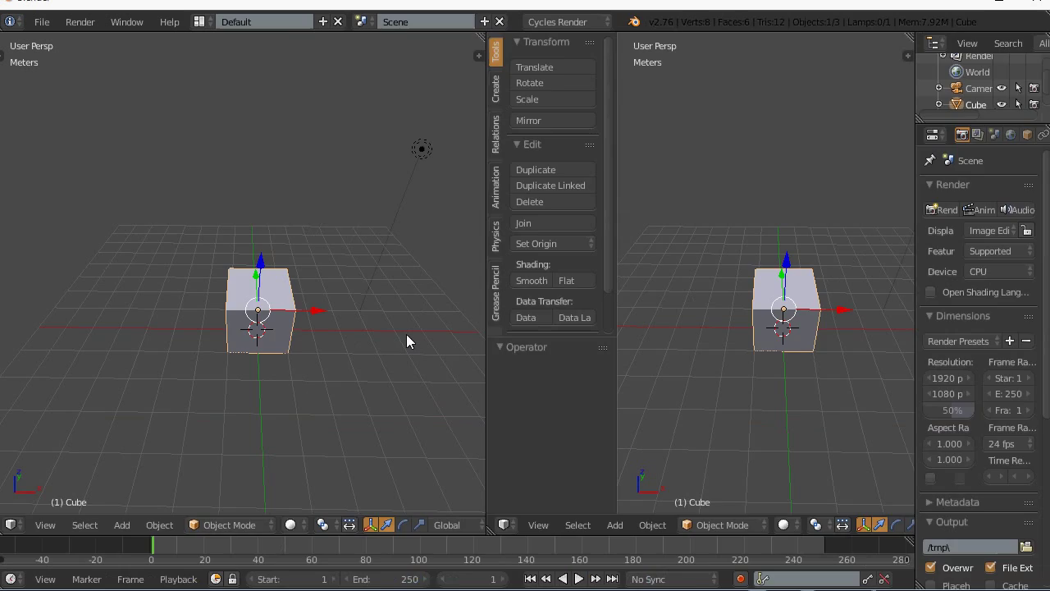
key("ctrl+Up")
- Merge, re-split and merge the areas back into one wide perspective view, then switch to Maya
left_click_drag(481, 41, 662, 227)
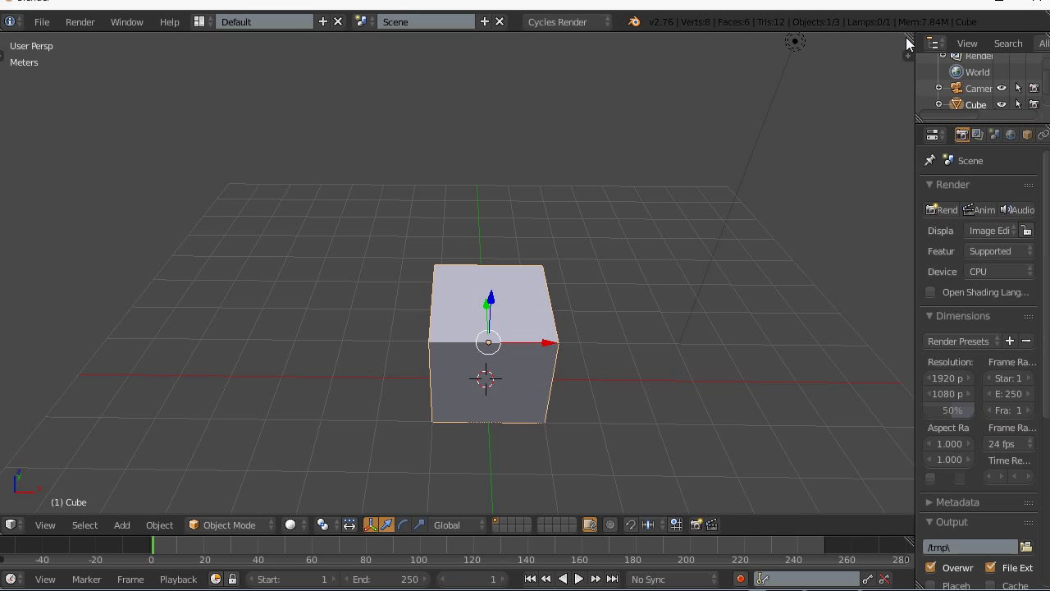
left_click_drag(909, 35, 444, 69)
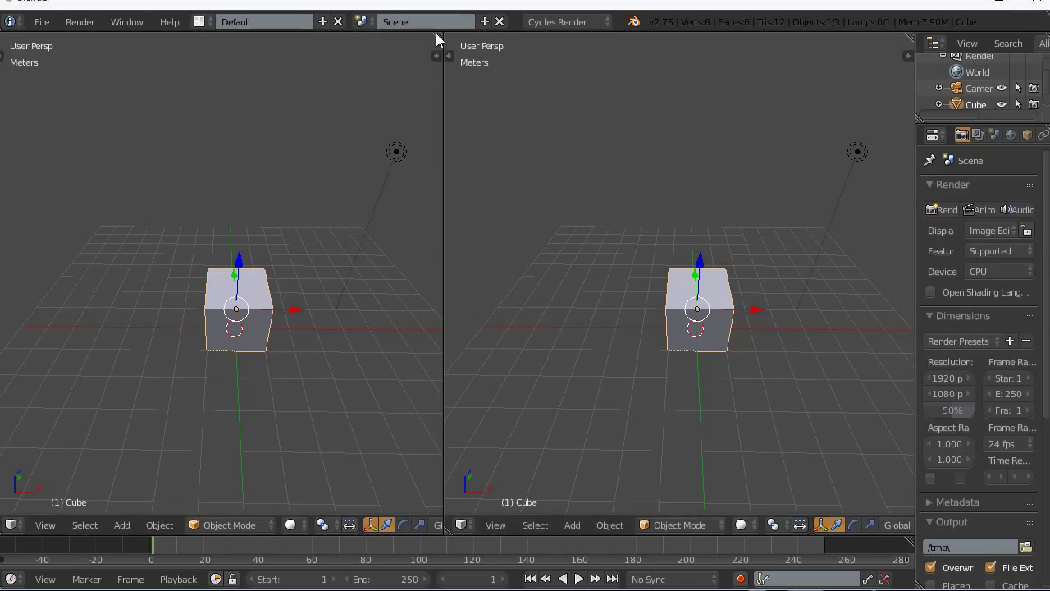
left_click_drag(437, 40, 552, 191)
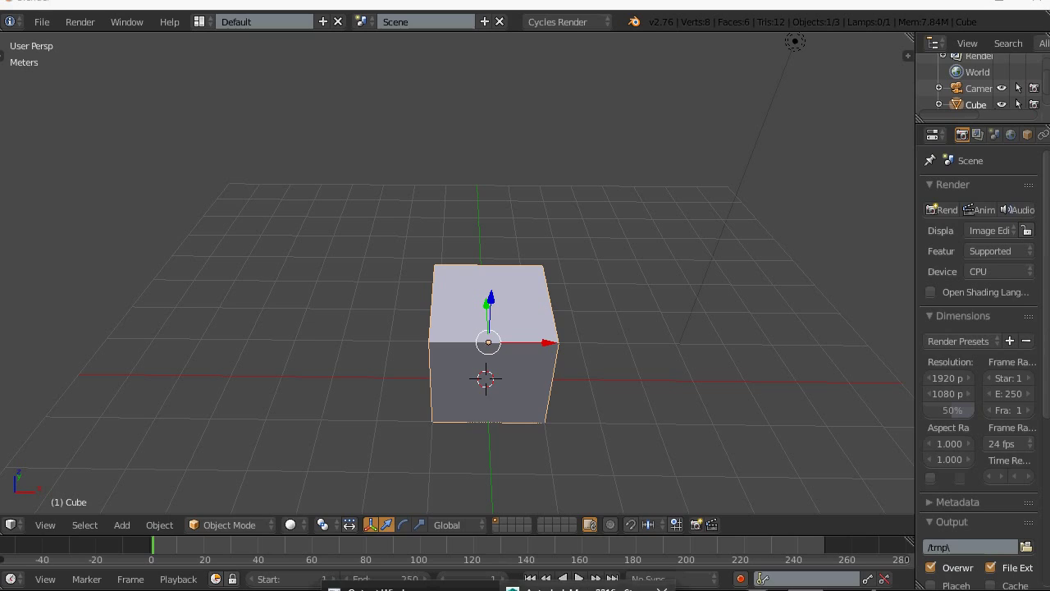
left_click(558, 587)
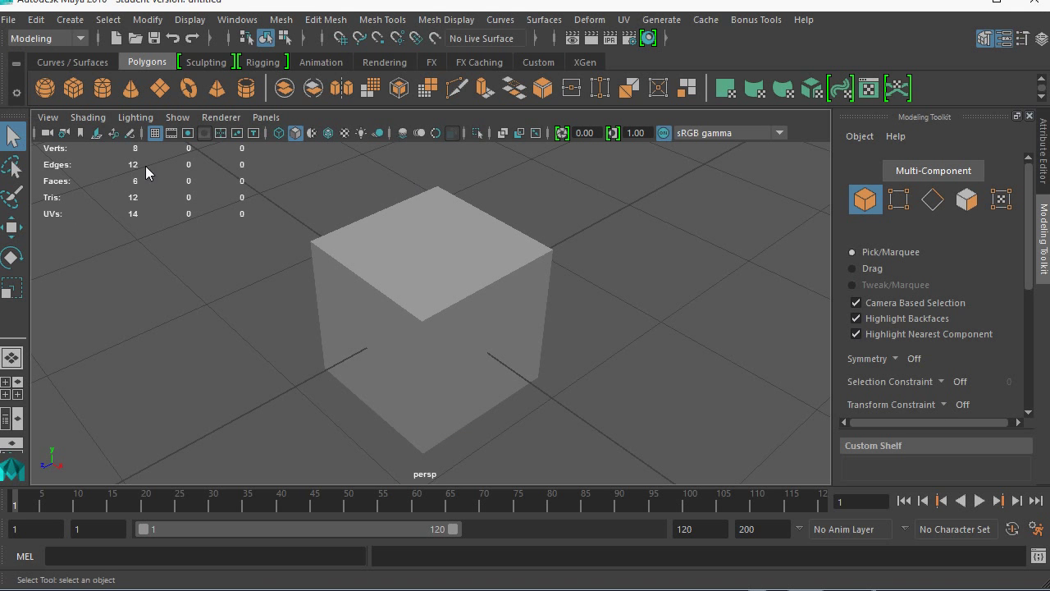